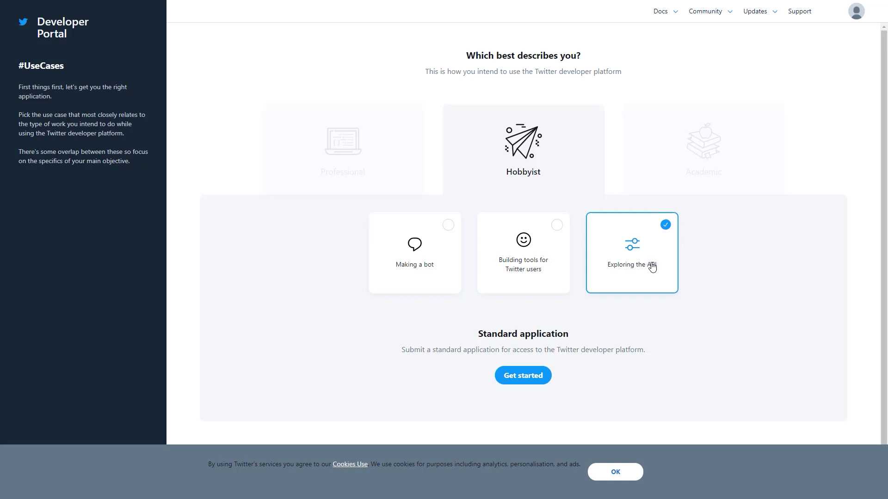
# - Start the standard application for exploring the API and complete the basic info with coding skill level No Experience
pyautogui.click(521, 383)
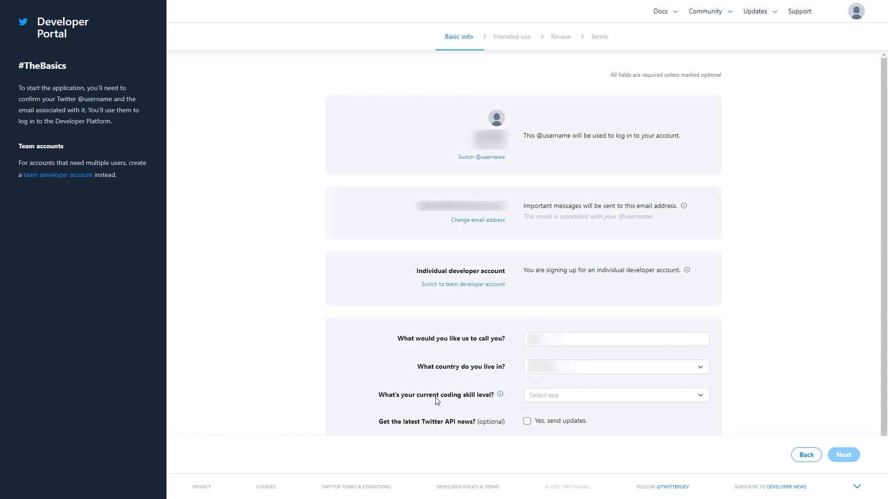
pyautogui.click(540, 400)
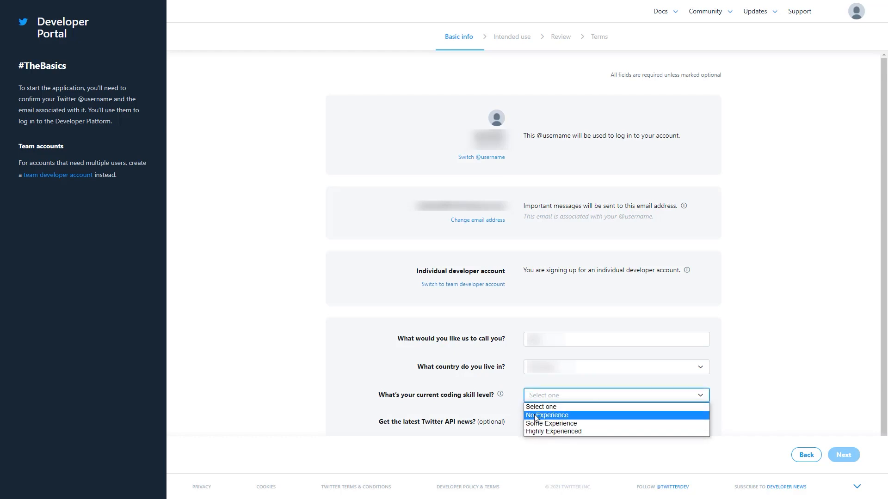
pyautogui.click(537, 416)
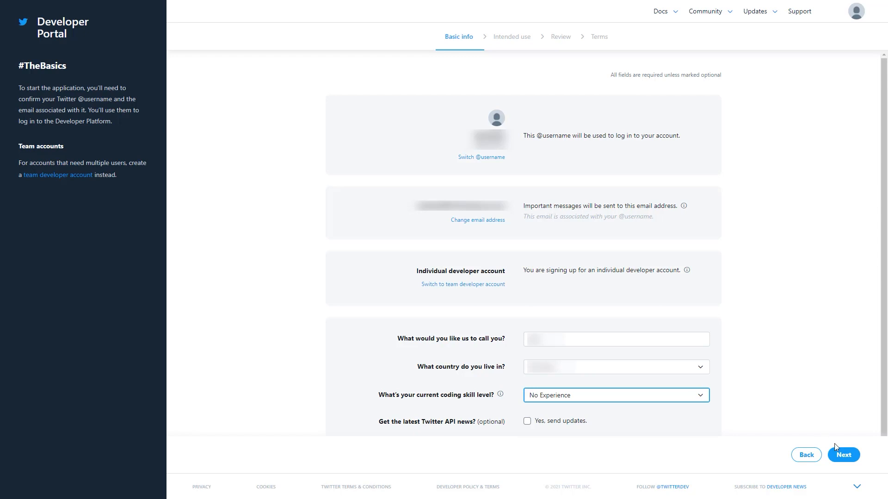
pyautogui.click(841, 456)
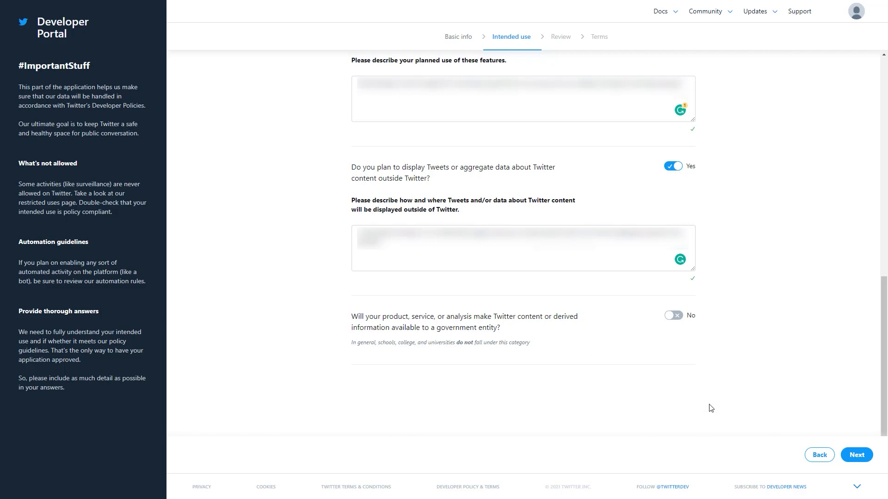
# - Proceed past the completed intended-use answers and the review, then accept the developer agreement and submit the application
pyautogui.click(856, 457)
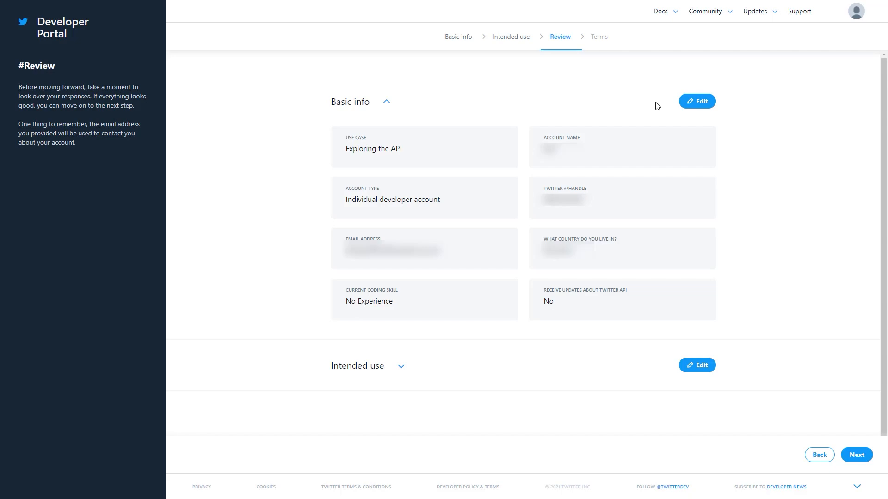
pyautogui.click(852, 457)
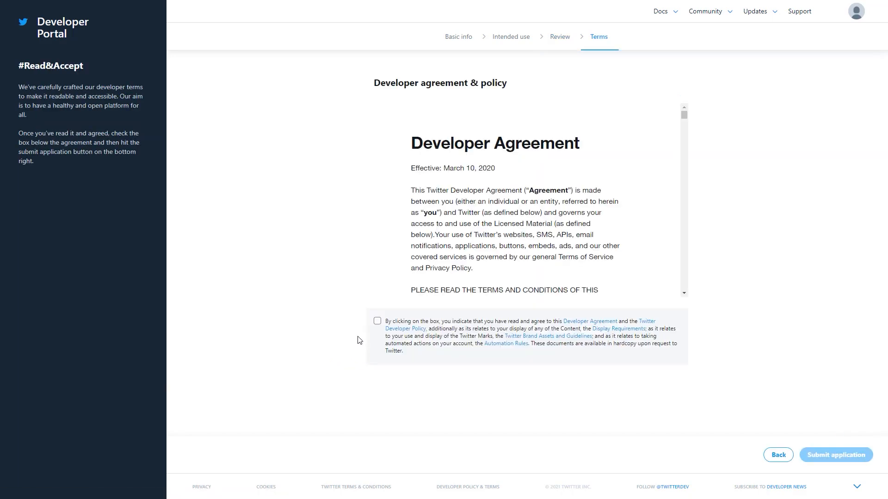
pyautogui.click(379, 323)
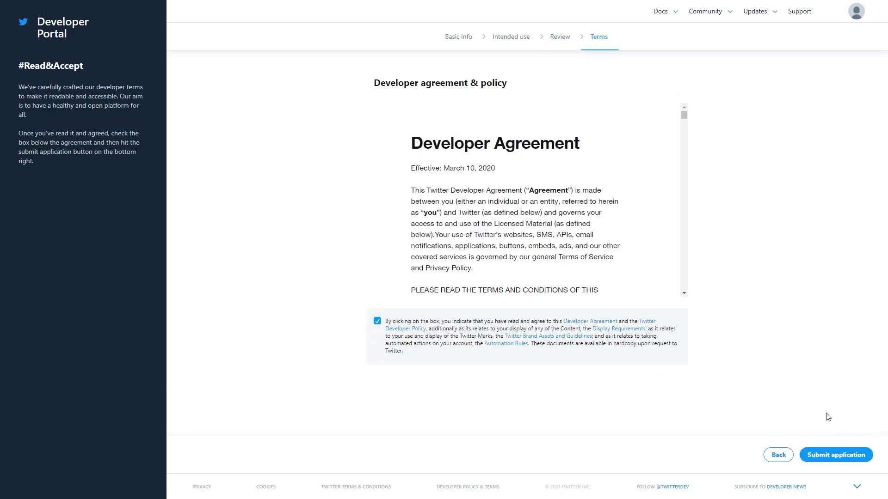
pyautogui.click(823, 456)
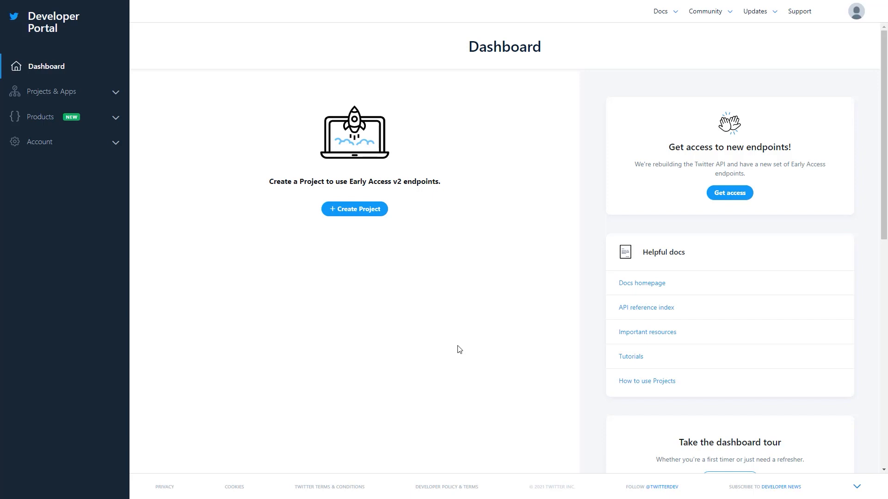
# - Start a new project and name it "My Demo Project"
pyautogui.click(360, 214)
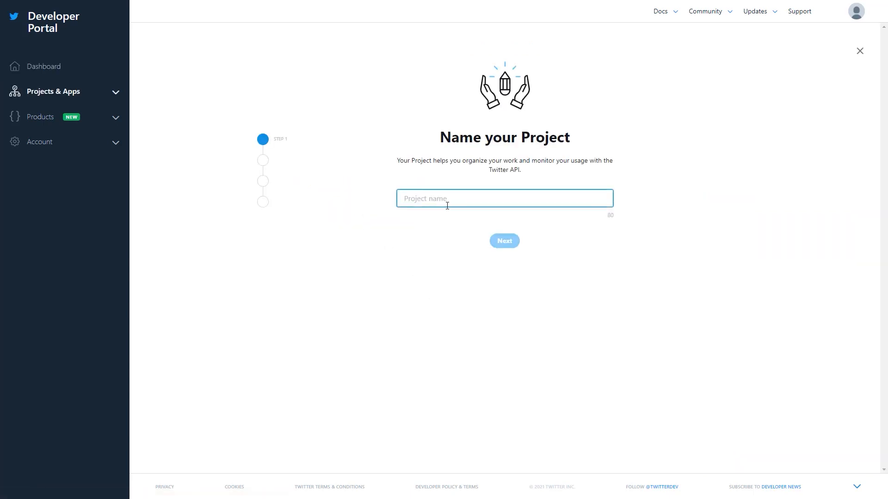
pyautogui.write('My Demo')
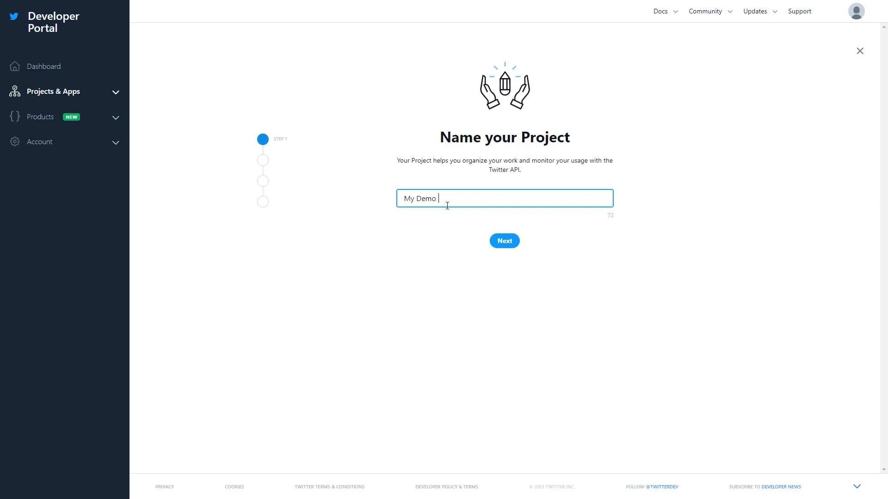
pyautogui.write(' Project')
pyautogui.click(504, 241)
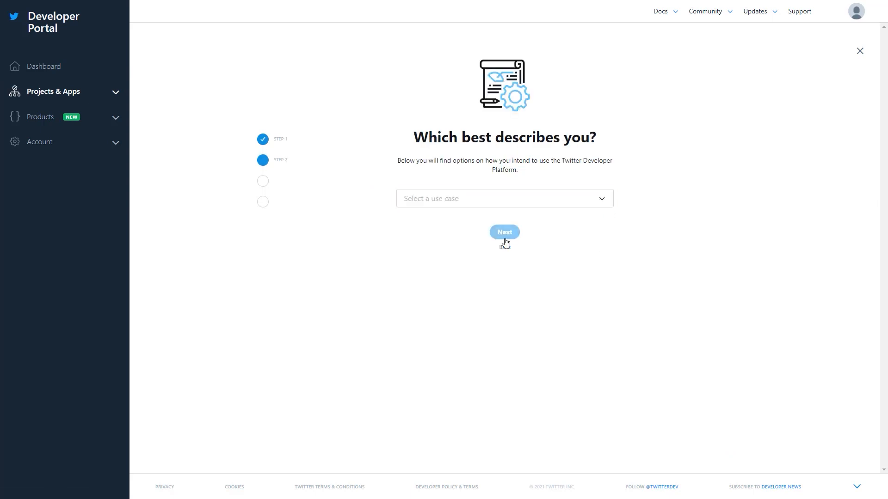
# - Set the project's use case to Exploring the API and describe it as "Importing social media content to my website"
pyautogui.click(603, 199)
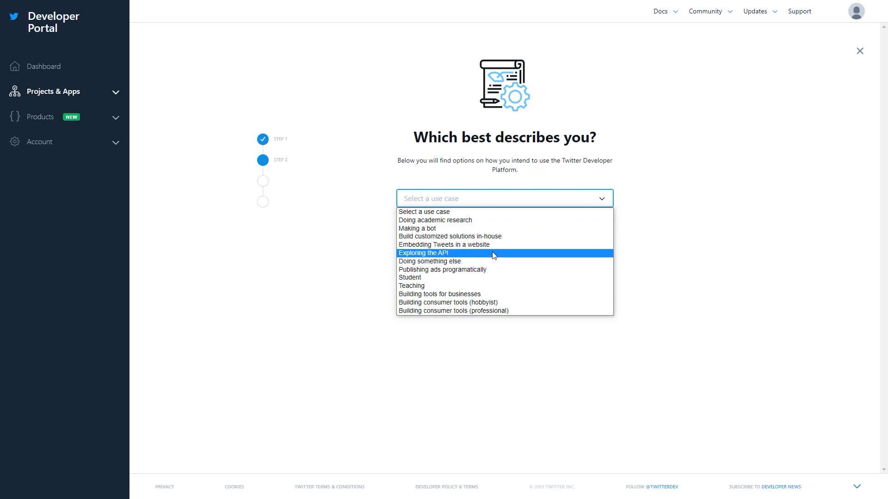
pyautogui.click(494, 254)
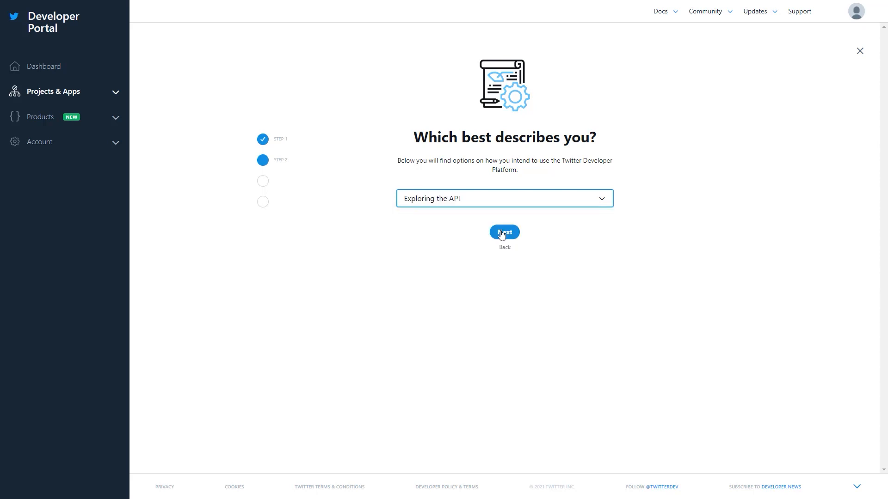
pyautogui.click(503, 232)
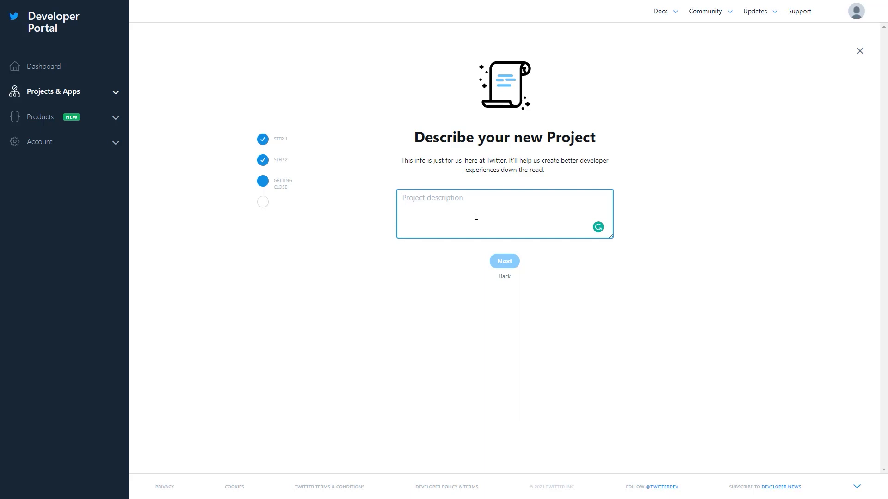
pyautogui.write('Import')
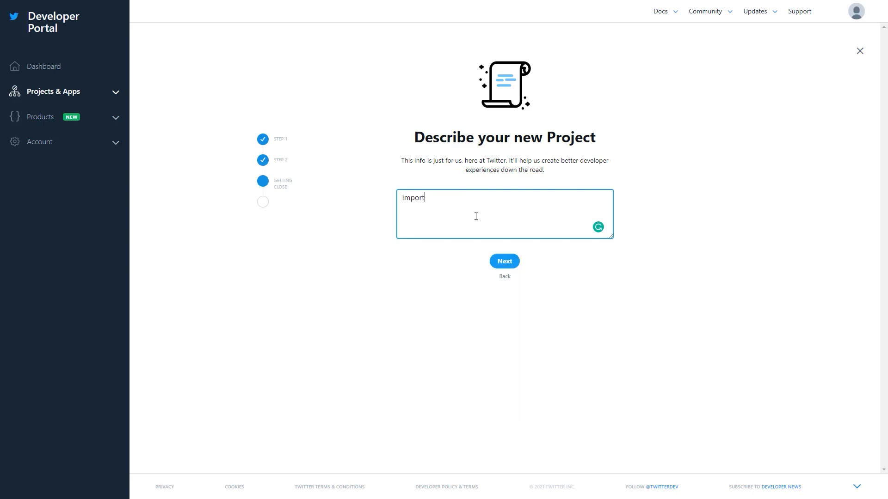
pyautogui.write('ing social media content to my website')
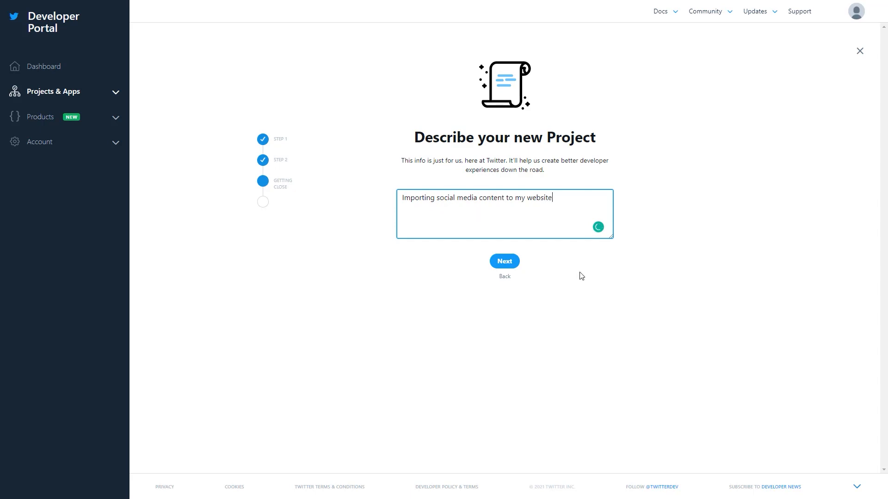
pyautogui.click(504, 263)
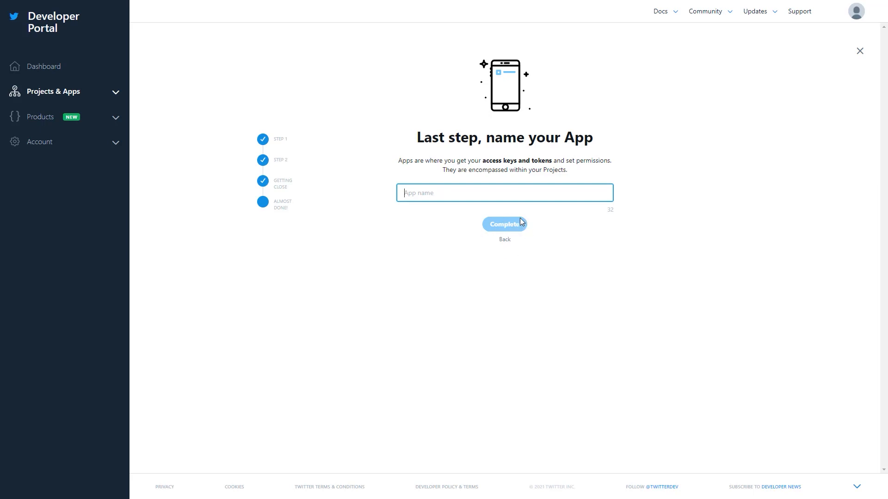
# - Name the project's app "My Demo App_1" and complete the project setup
pyautogui.write('My')
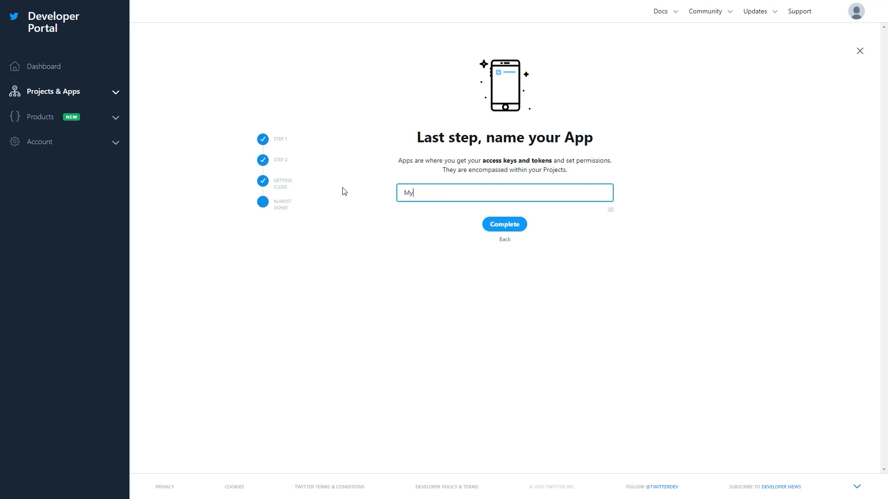
pyautogui.write(' Demo App_1')
pyautogui.click(503, 224)
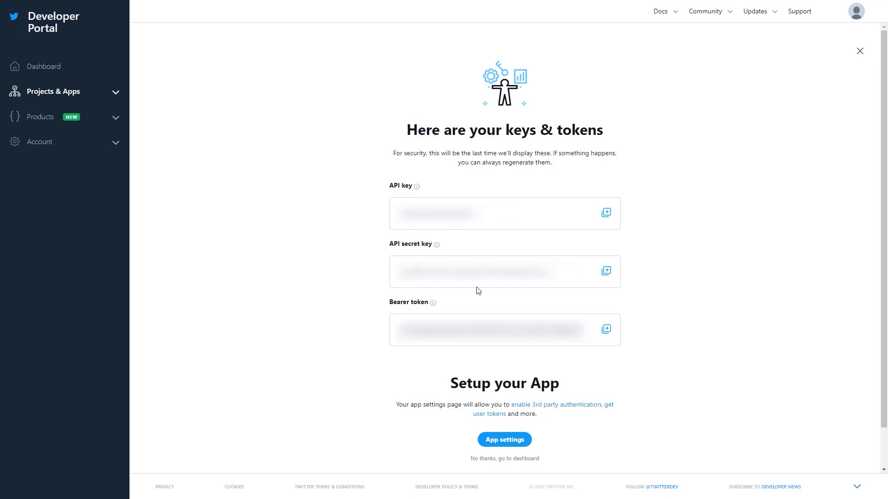
# - Leave the displayed API keys, open the keys and tokens of My Demo App_1 and generate its access token and secret
pyautogui.click(480, 414)
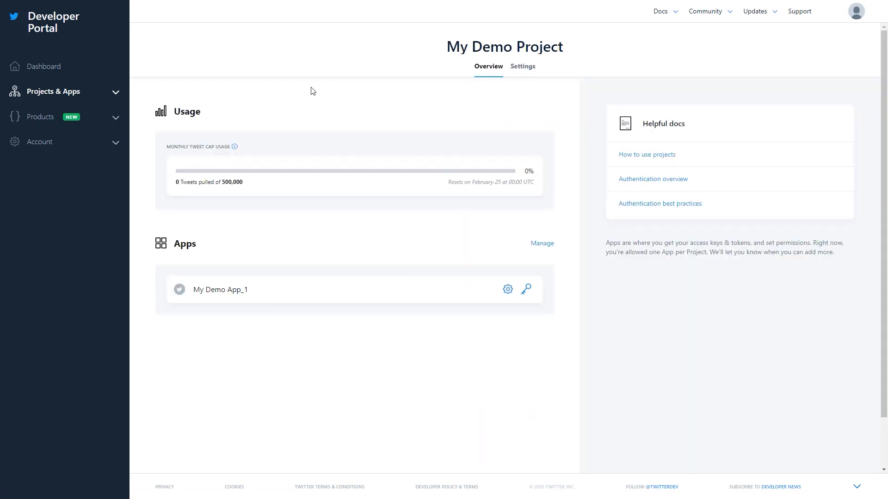
pyautogui.click(115, 92)
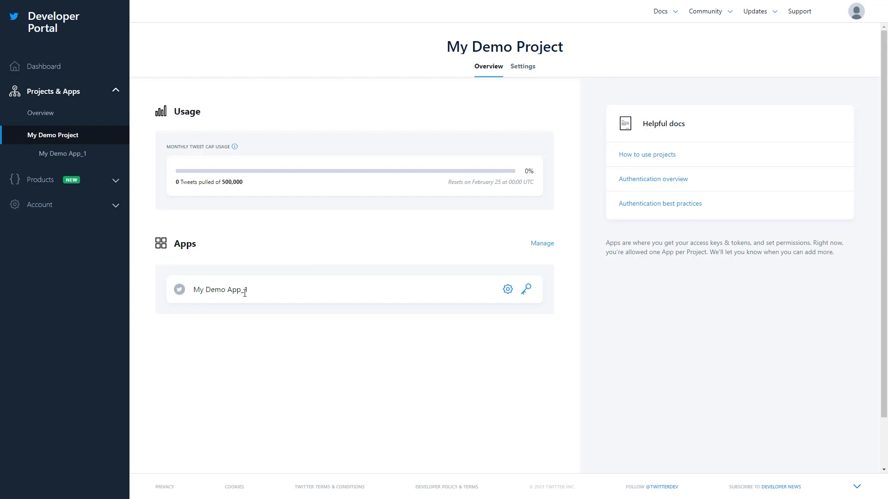
pyautogui.click(525, 290)
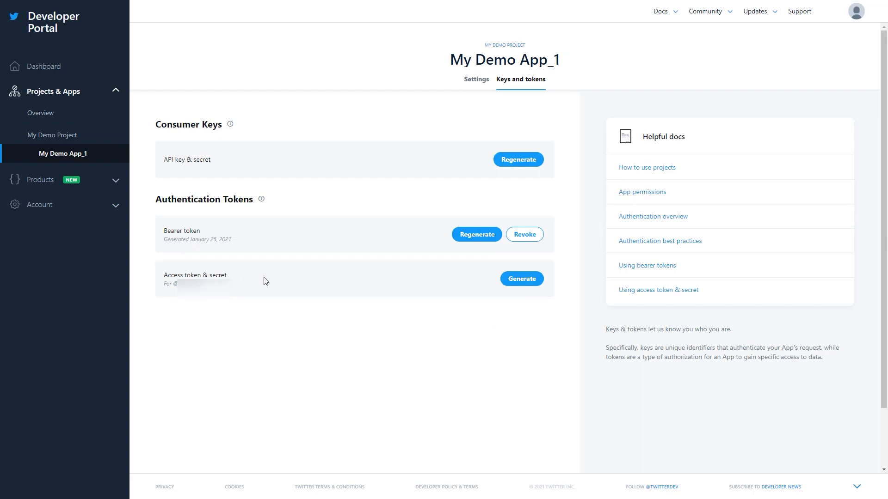
pyautogui.click(514, 279)
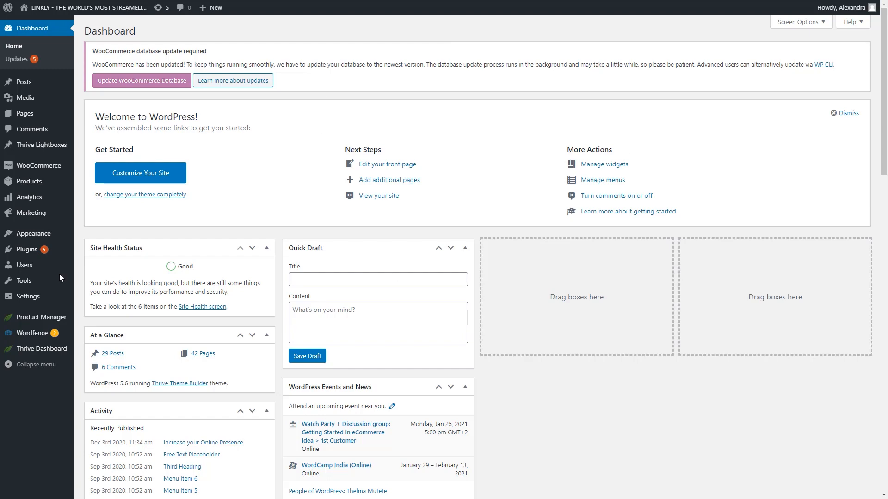
# - Switch to the WordPress admin and open the API Connections manager from the Thrive Dashboard
pyautogui.moveTo(45, 352)
pyautogui.click(99, 334)
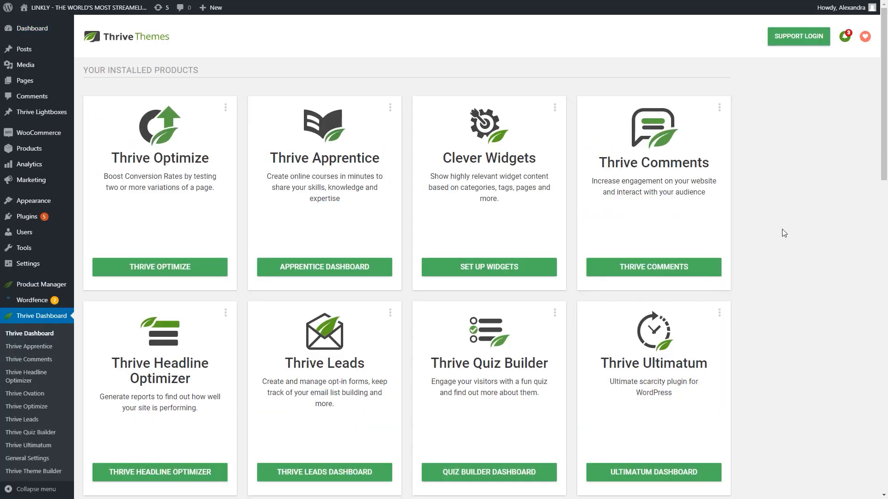
pyautogui.scroll(-4, 781, 229)
pyautogui.scroll(-7, 784, 233)
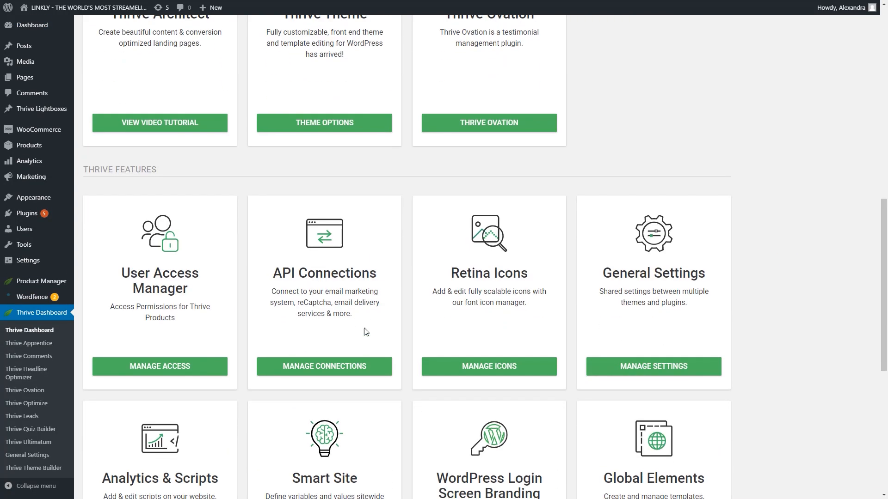
pyautogui.click(315, 372)
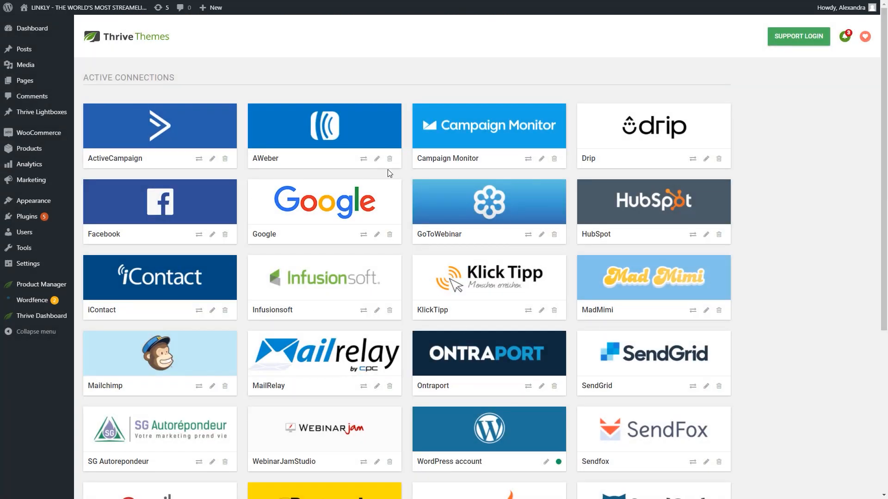
# - Add a new API connection and choose Twitter under the social apps
pyautogui.scroll(-4, 473, 300)
pyautogui.scroll(4, 500, 313)
pyautogui.scroll(-4, 443, 351)
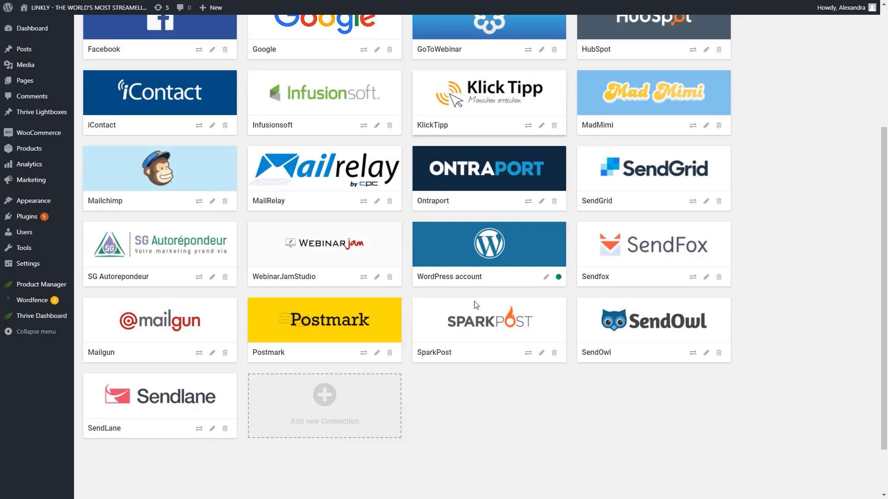
pyautogui.click(322, 407)
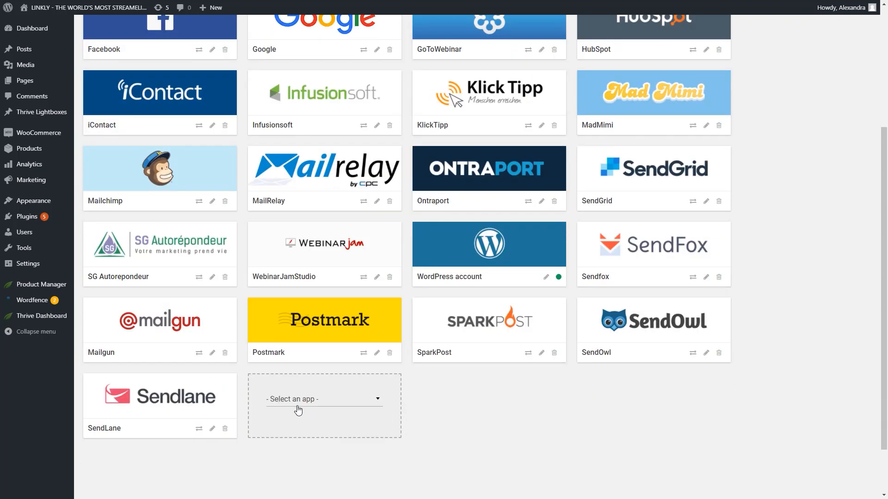
pyautogui.click(313, 405)
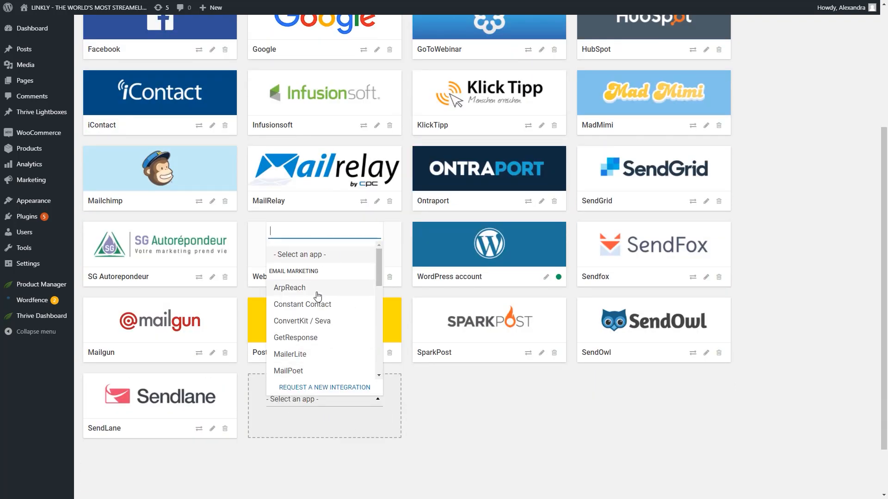
pyautogui.scroll(-10, 322, 325)
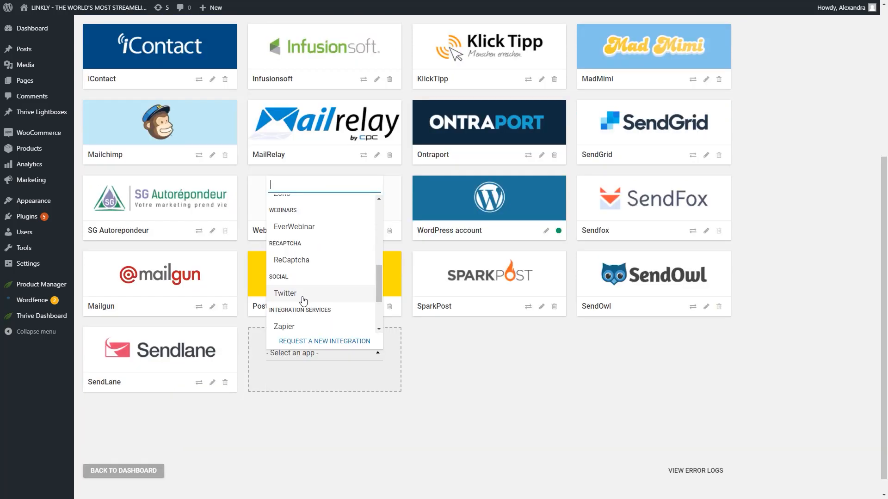
pyautogui.click(304, 298)
# - Connect Twitter using the filled-in access token and API key credentials, and finish the connection setup
pyautogui.scroll(-2, 278, 310)
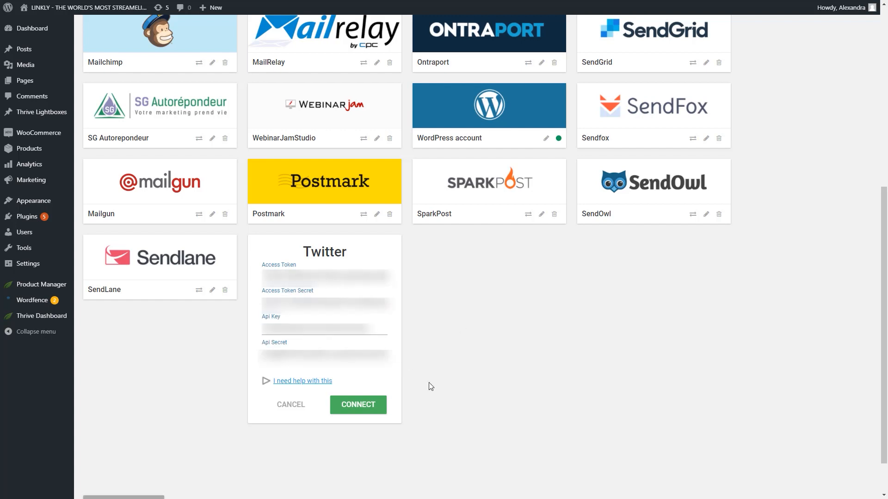
pyautogui.click(371, 411)
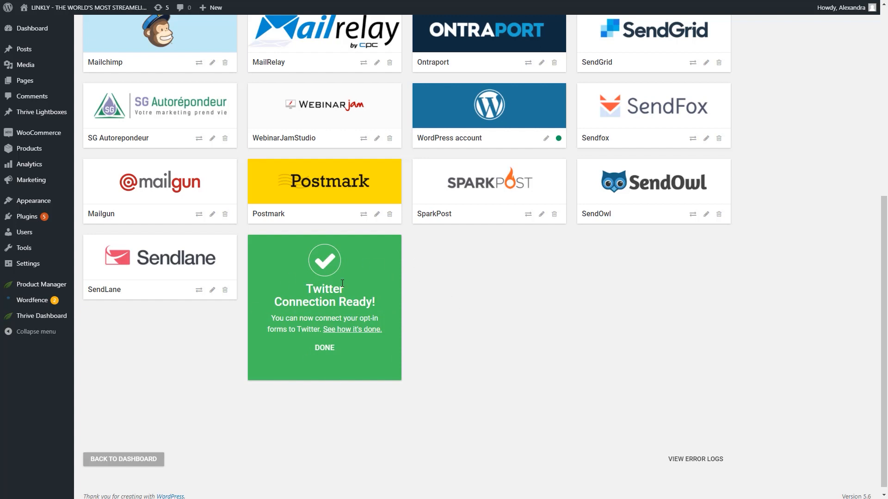
pyautogui.click(325, 348)
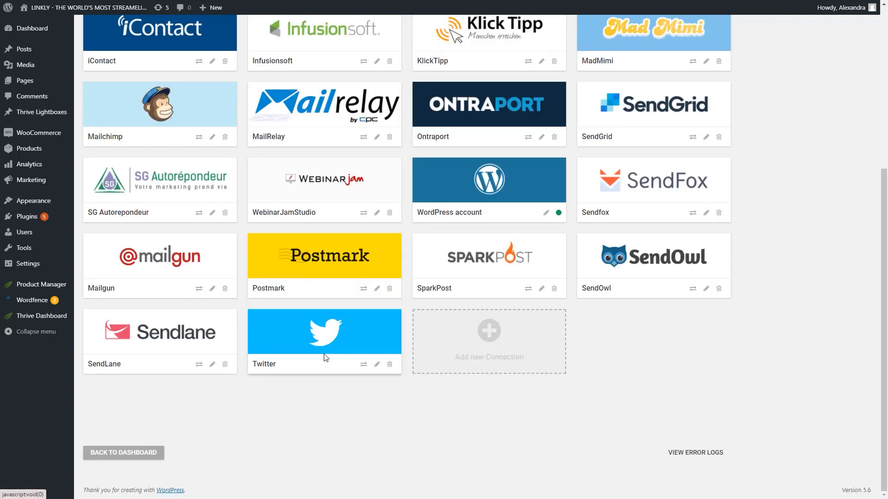